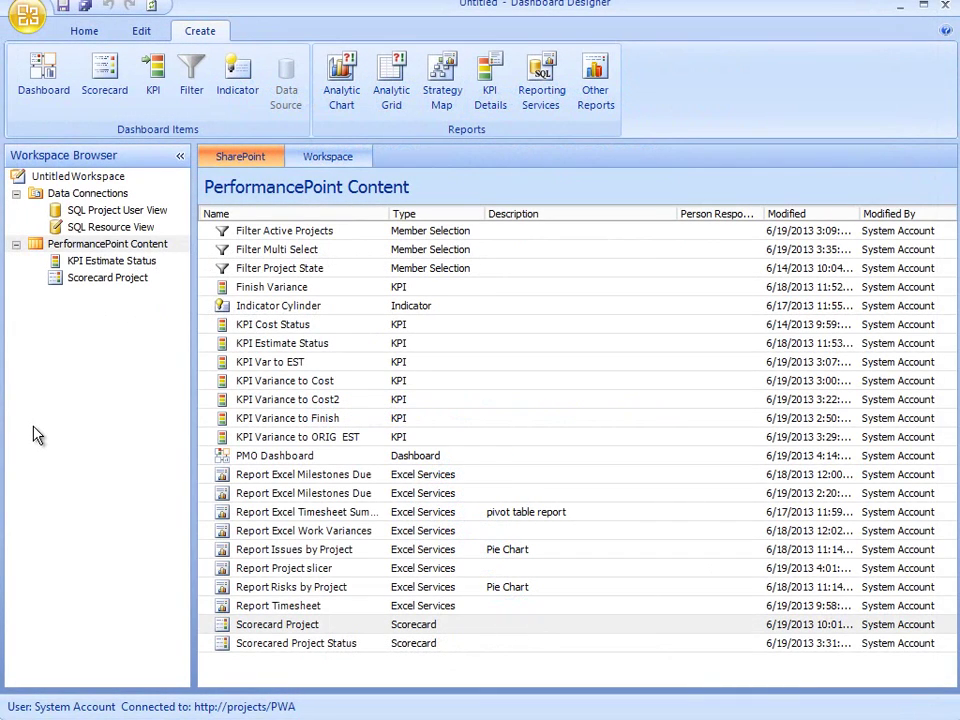
- Start a new filter from the Member Selection template in the PerformancePoint Content folder
left_click(33, 435)
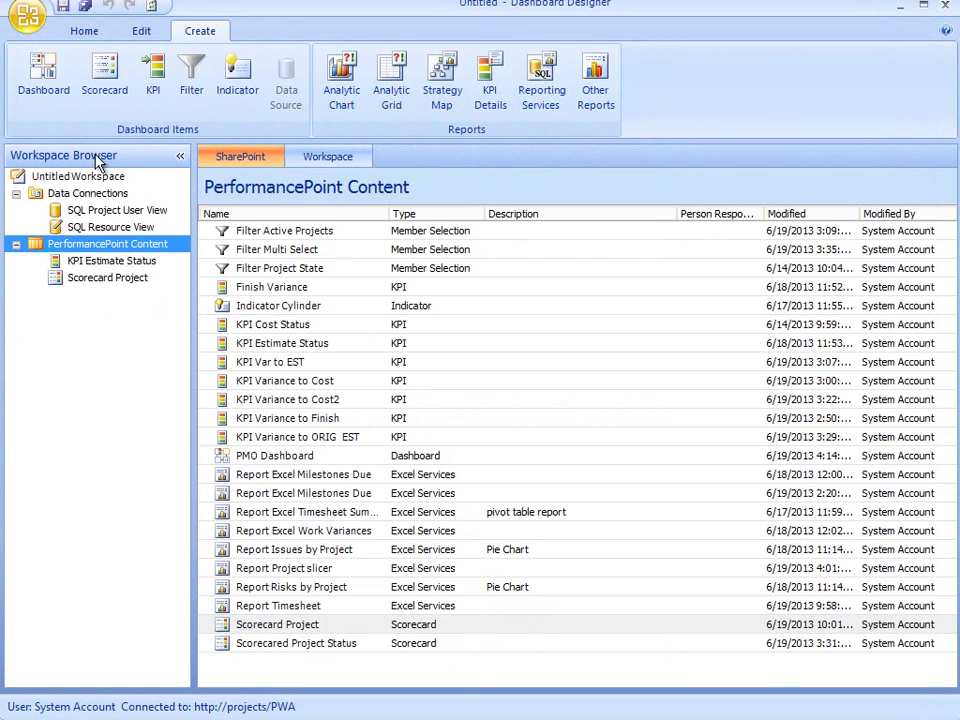
left_click(193, 86)
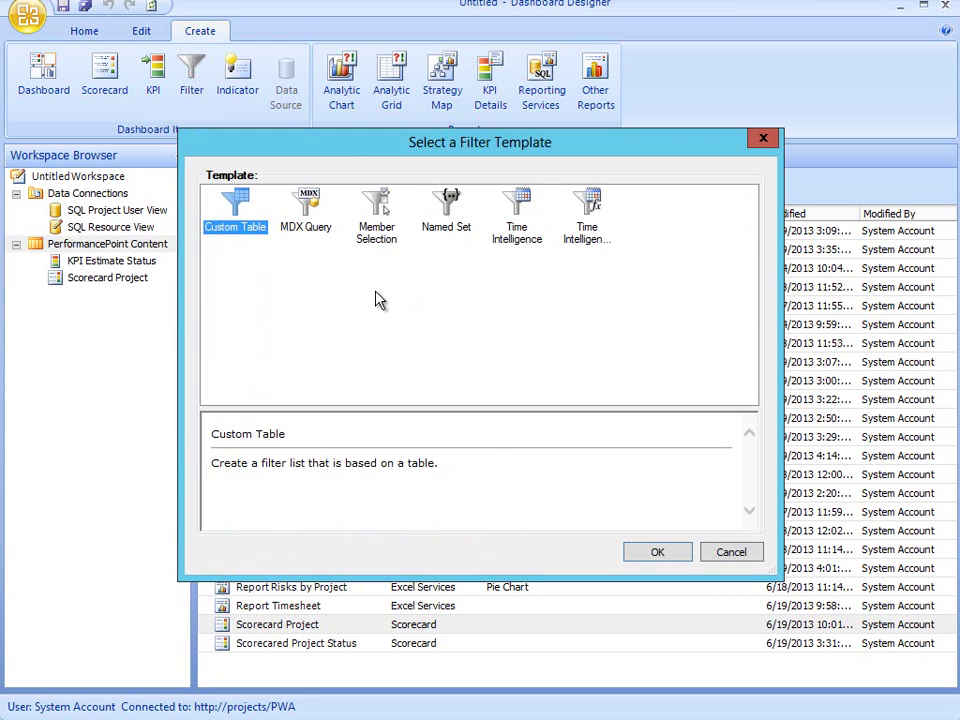
left_click(377, 238)
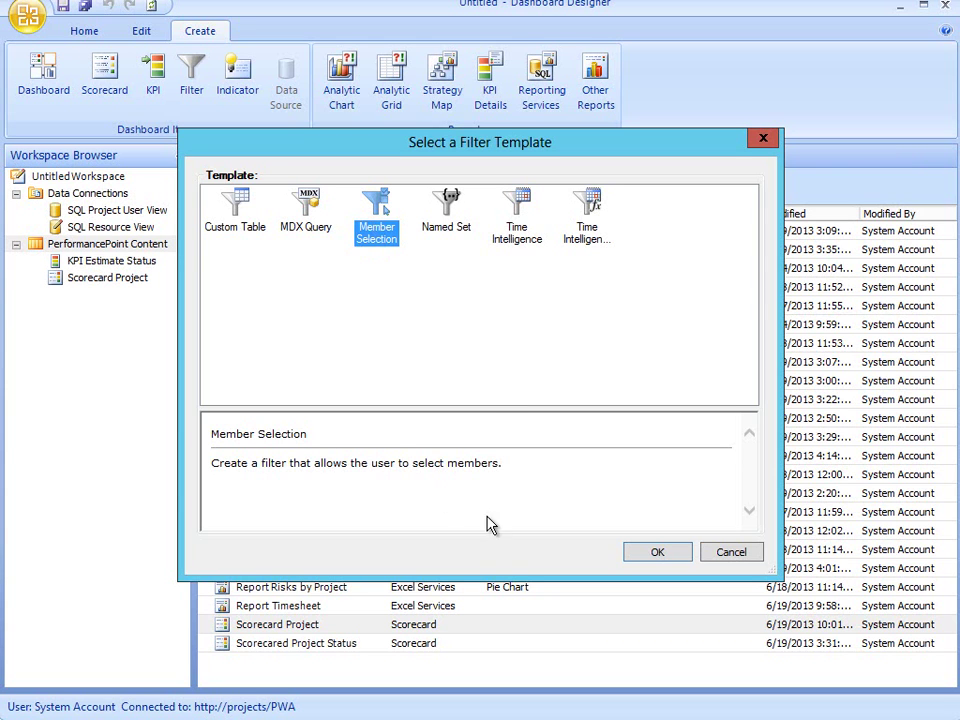
left_click(659, 558)
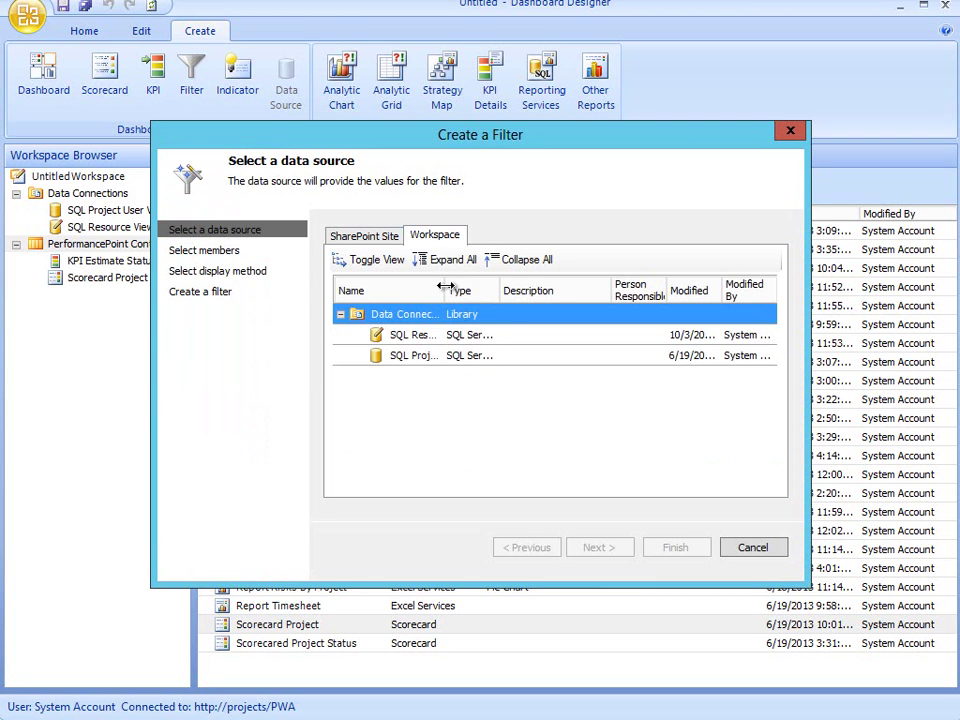
- Use SQL Project User View as the filter's data source
left_click(458, 358)
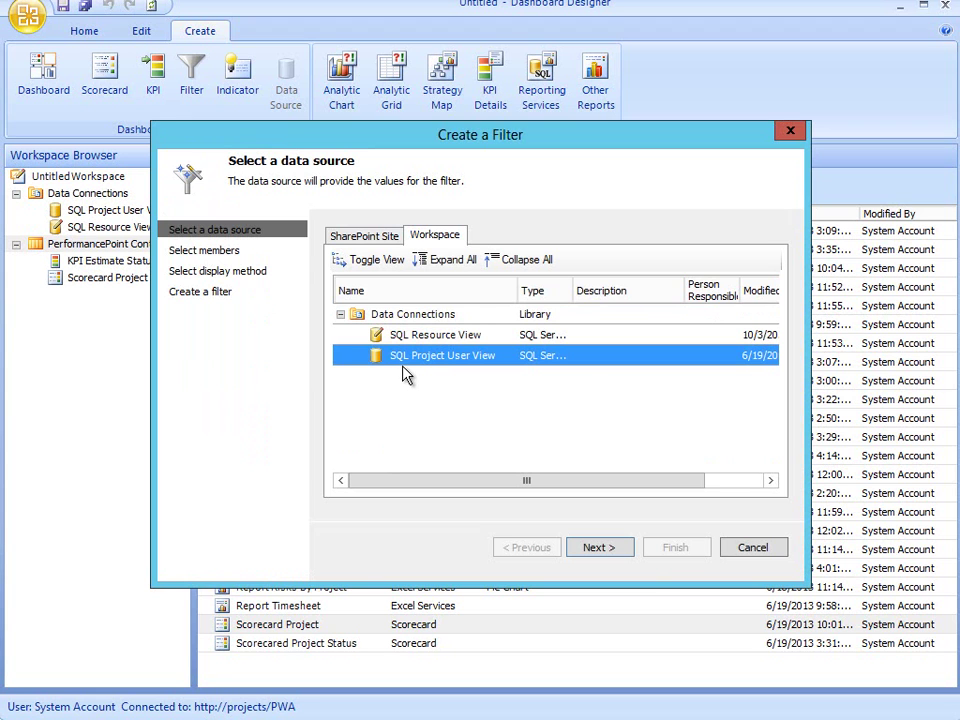
double_click(574, 360)
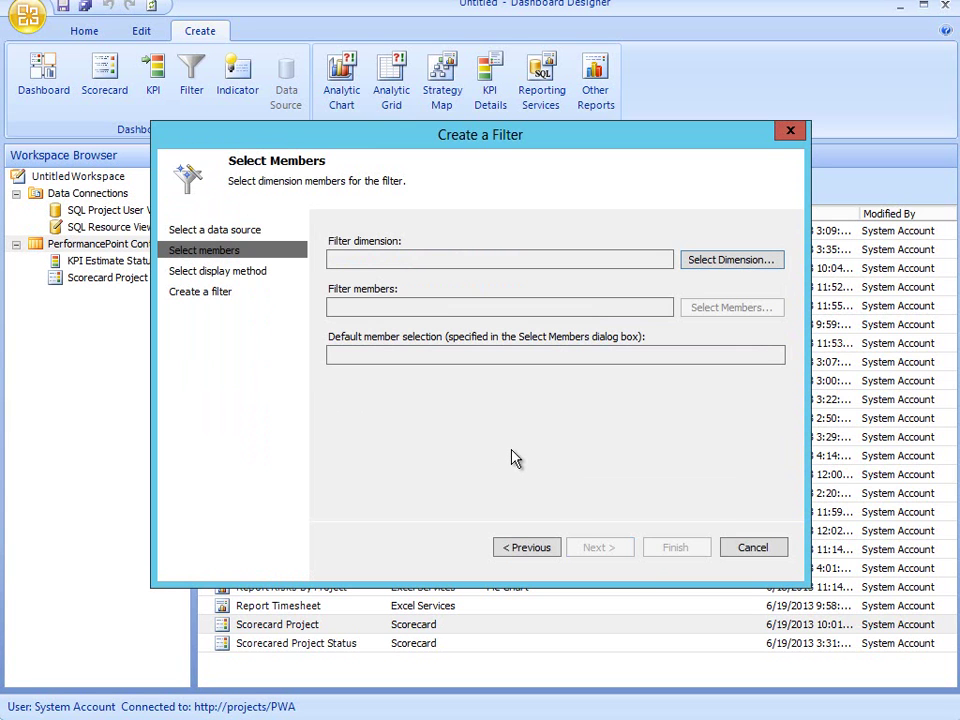
- Browse the dimensions list and set ATG Project Type as the filter dimension
left_click(740, 263)
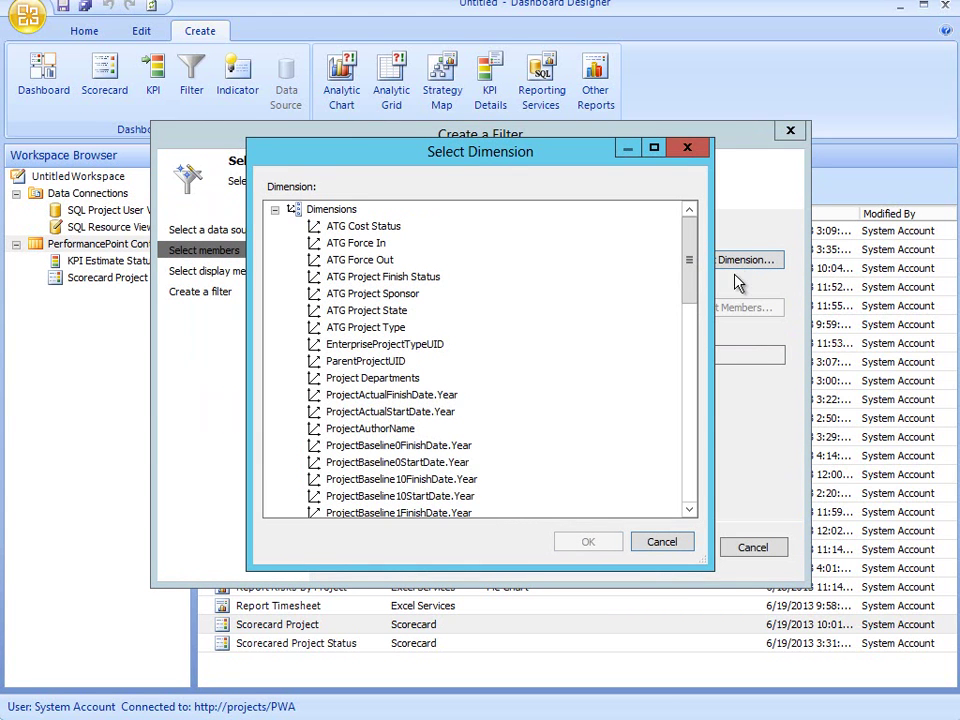
mouse_move(689, 285)
left_mouse_down()
mouse_move(695, 358)
mouse_move(694, 262)
left_mouse_up()
left_click(370, 294)
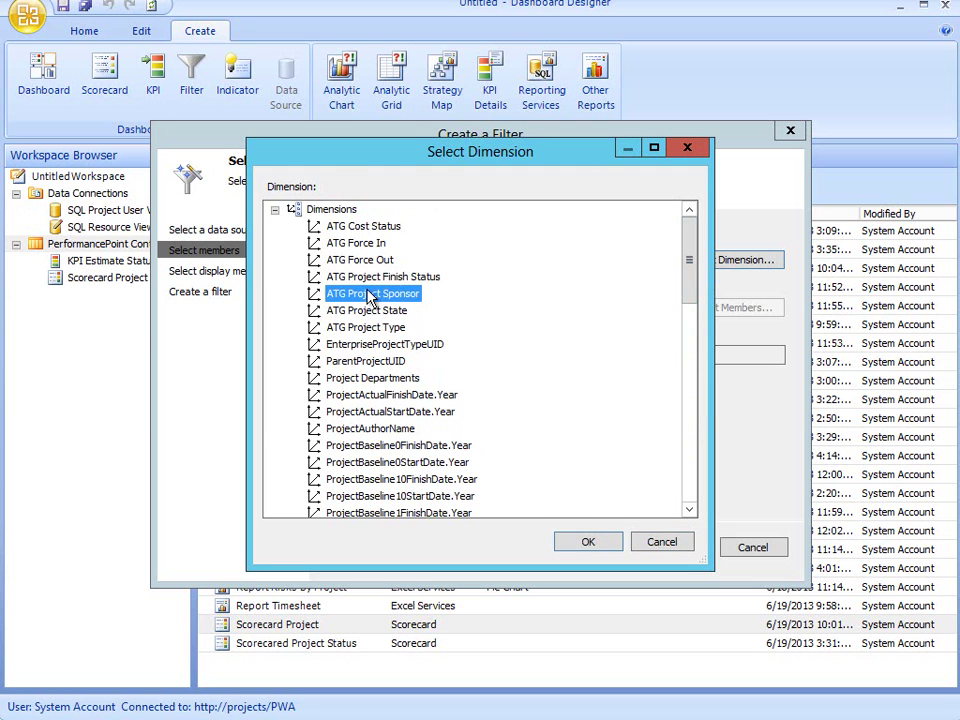
left_click(372, 334)
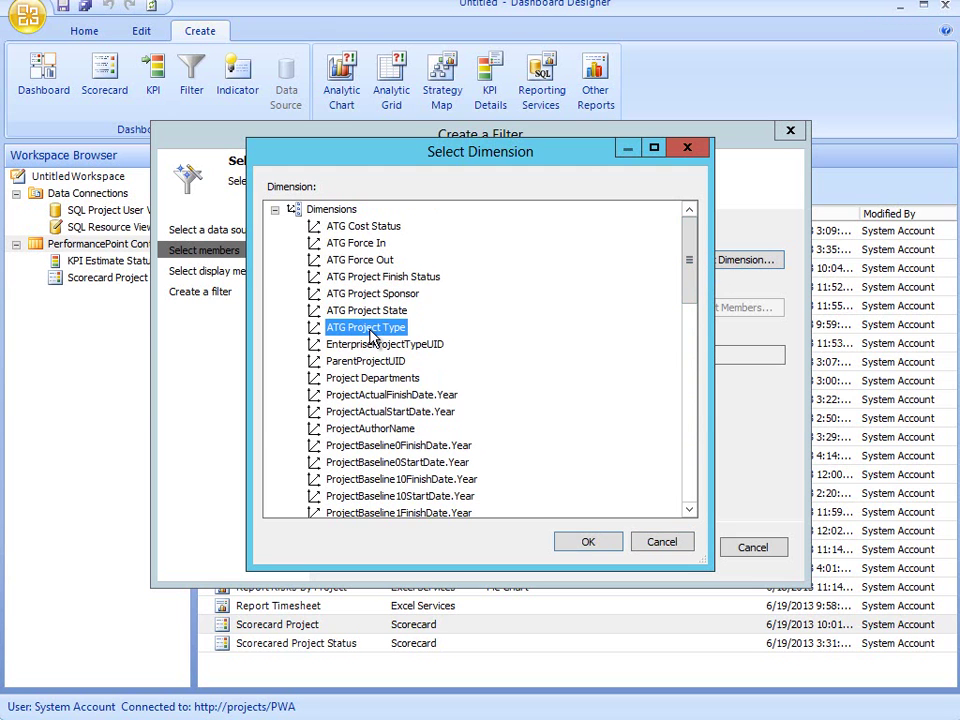
left_click(356, 382)
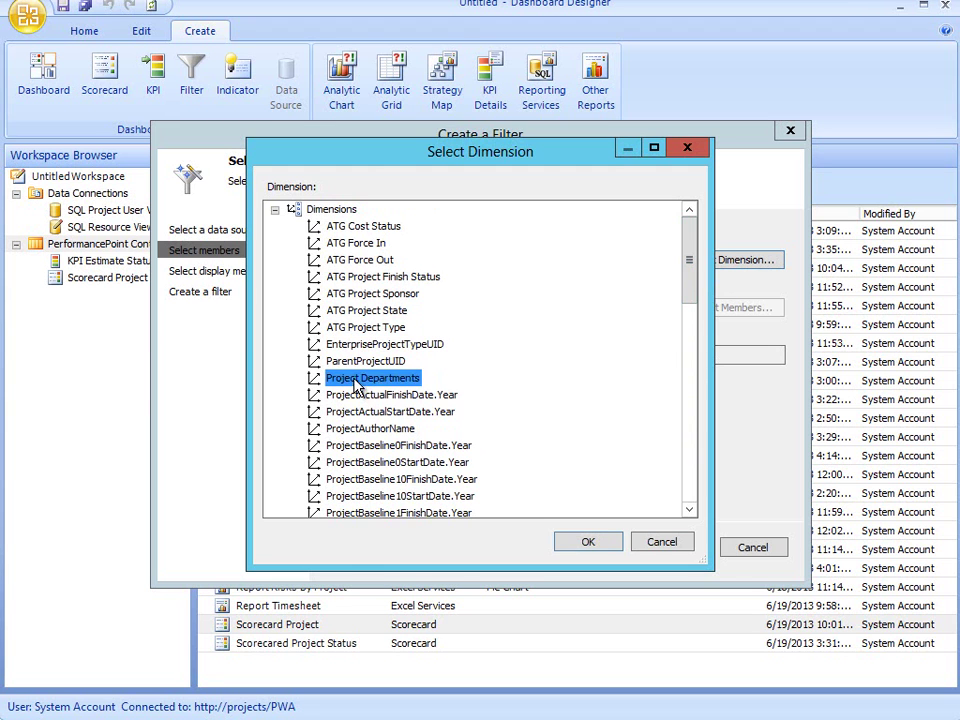
left_click(450, 436)
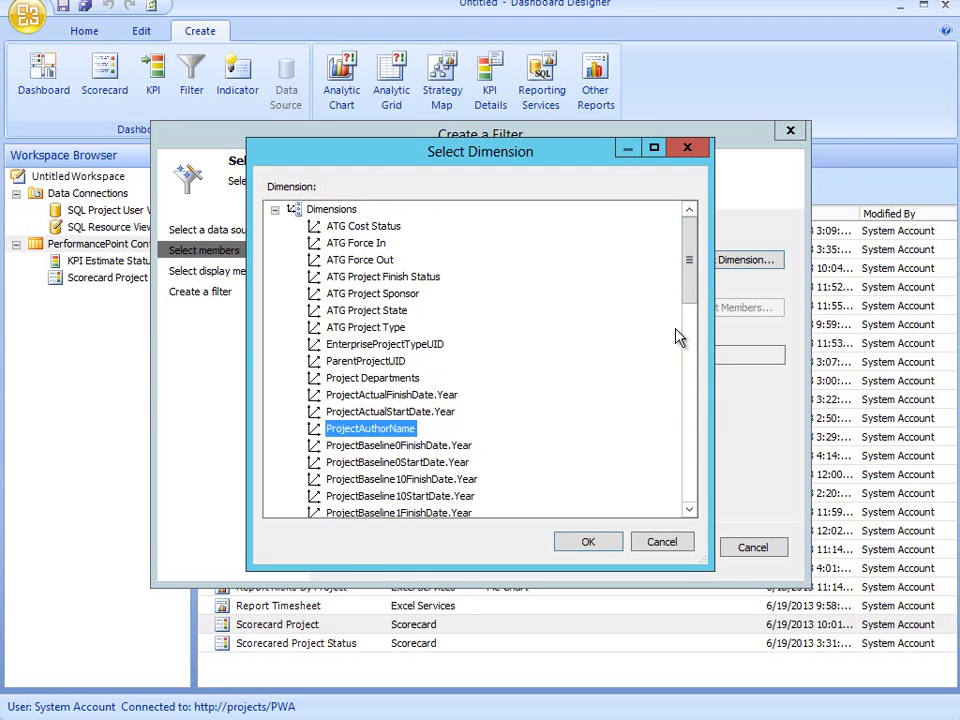
left_click_drag(693, 298, 697, 322)
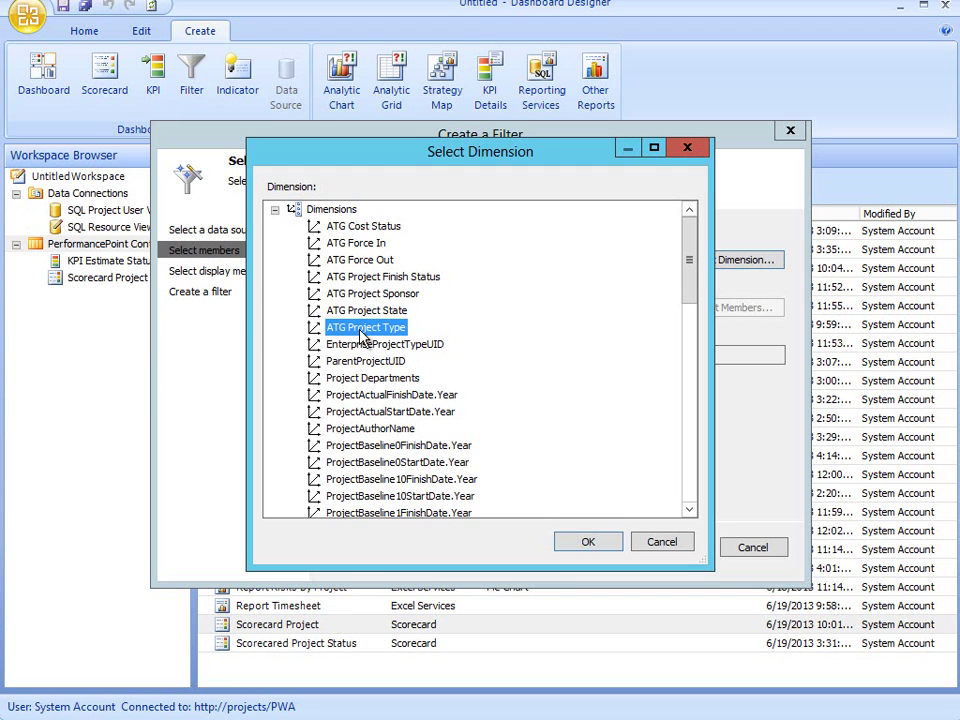
left_click(588, 541)
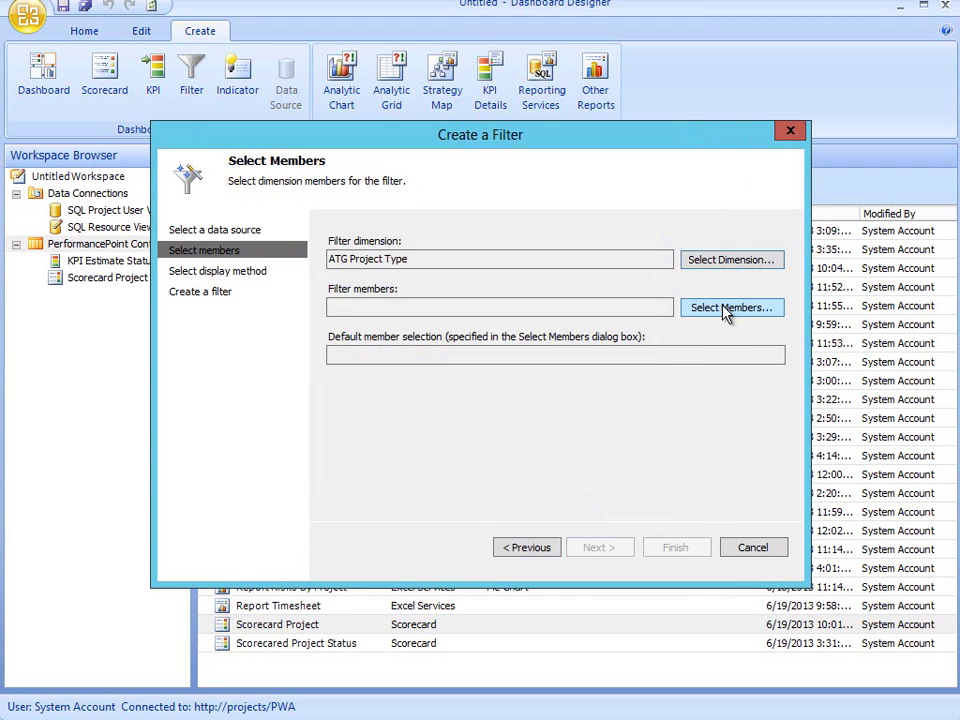
- Select Finance, HR, IT.Development, IT.Enhancement, IT.Infrastructure and Marketing as members, then continue
left_click(726, 312)
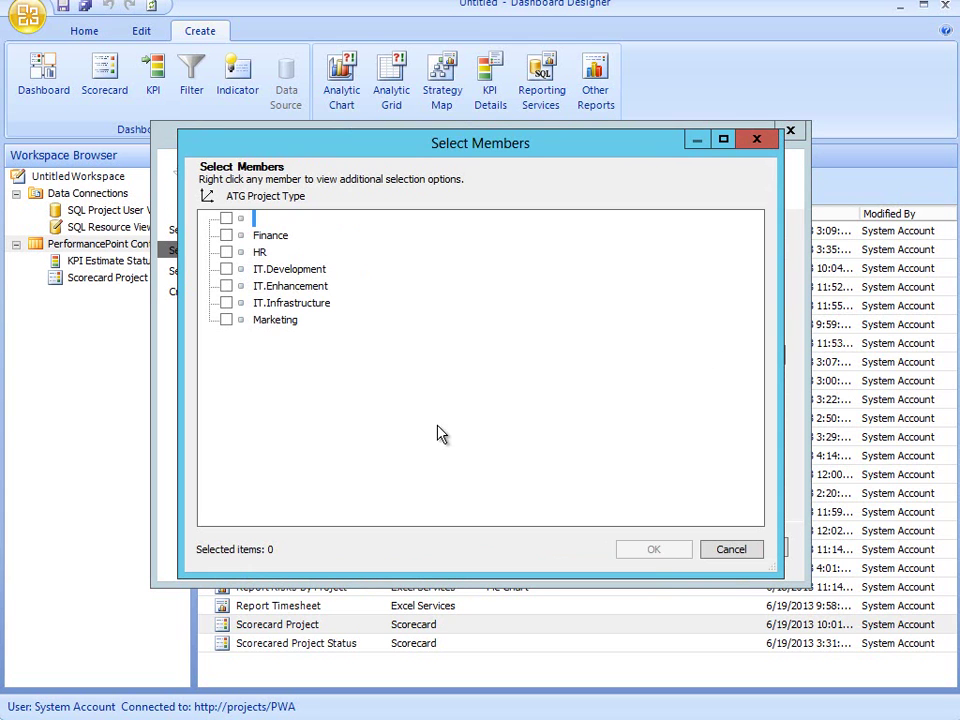
left_click(226, 235)
left_click(226, 252)
left_click(226, 269)
left_click(226, 286)
left_click(226, 303)
left_click(226, 320)
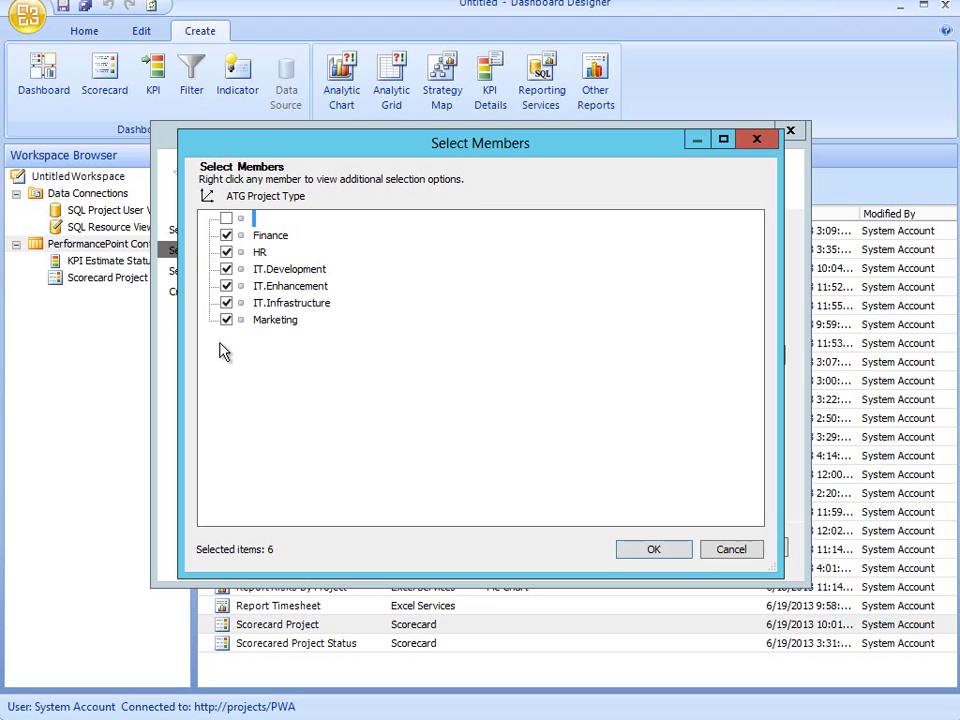
left_click(653, 549)
left_click(598, 547)
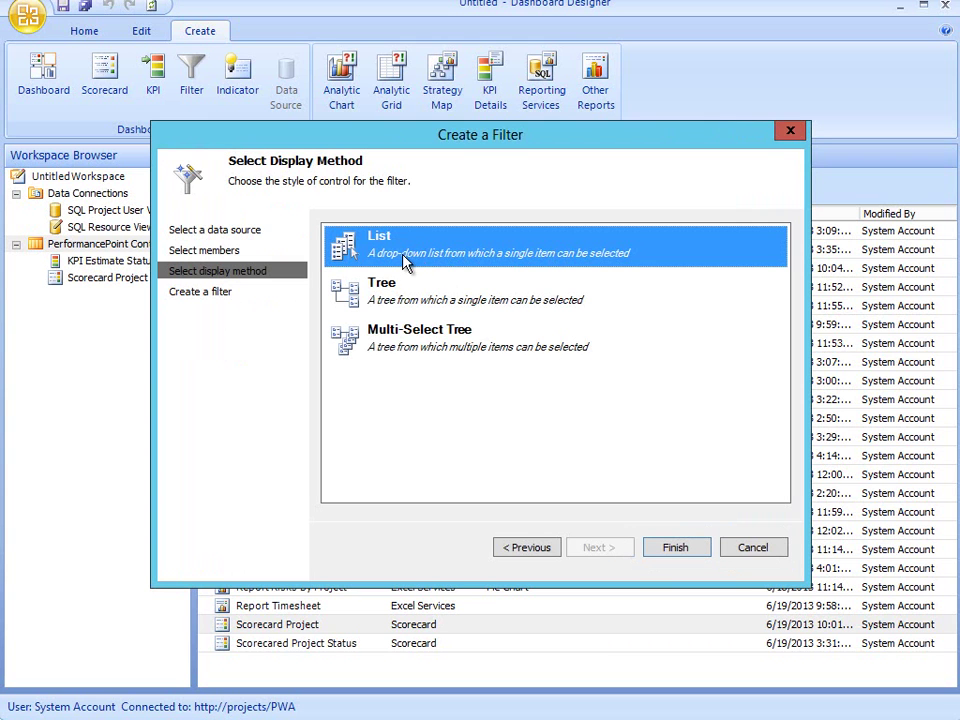
- Compare the tree display options and settle on Multi-Select Tree
left_click(428, 358)
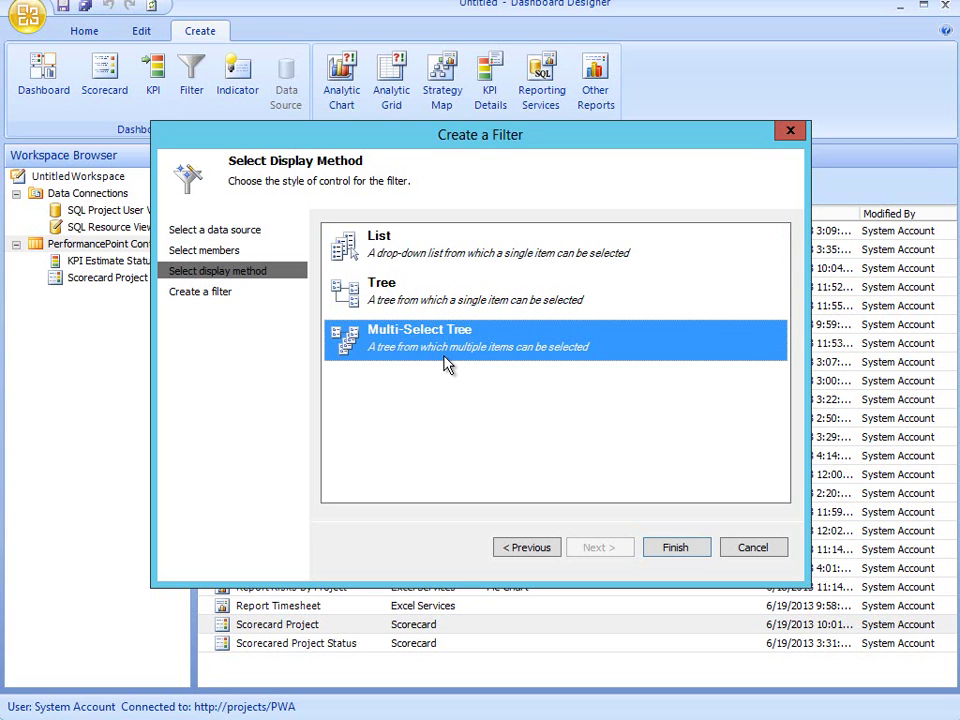
left_click(425, 302)
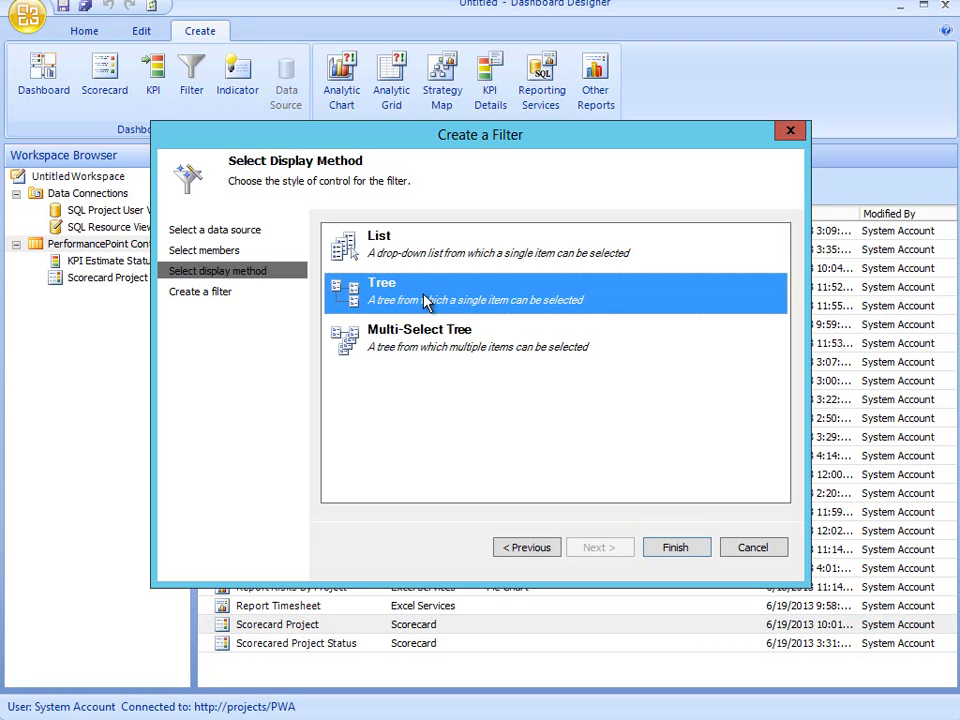
left_click(484, 343)
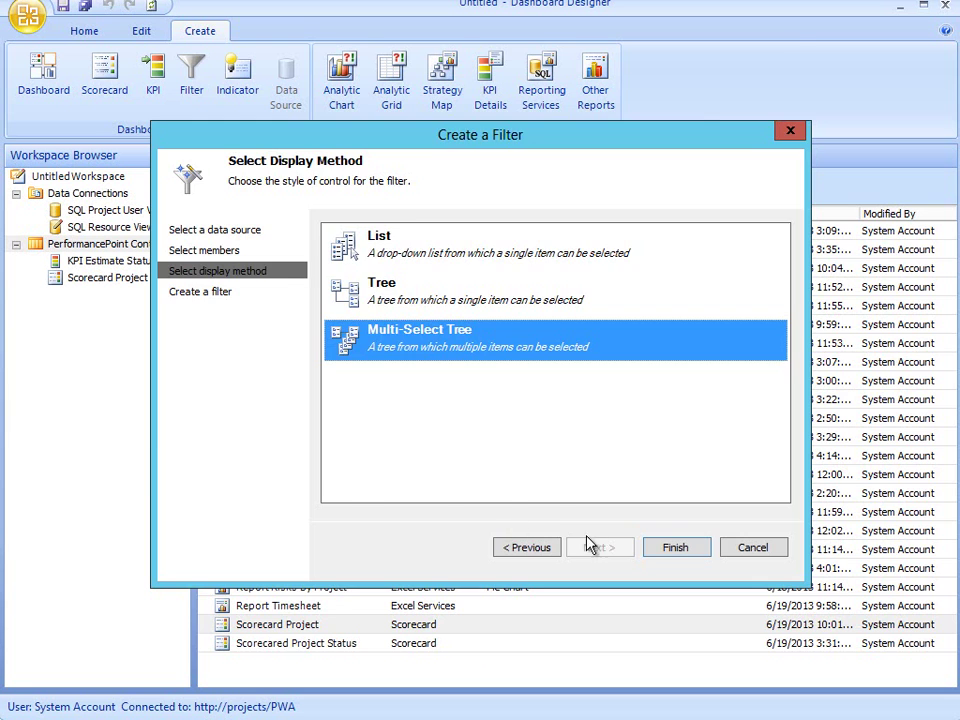
- Finish the wizard, name it 'Filter for Project Type' with description 'Multi select', and save
left_click(670, 546)
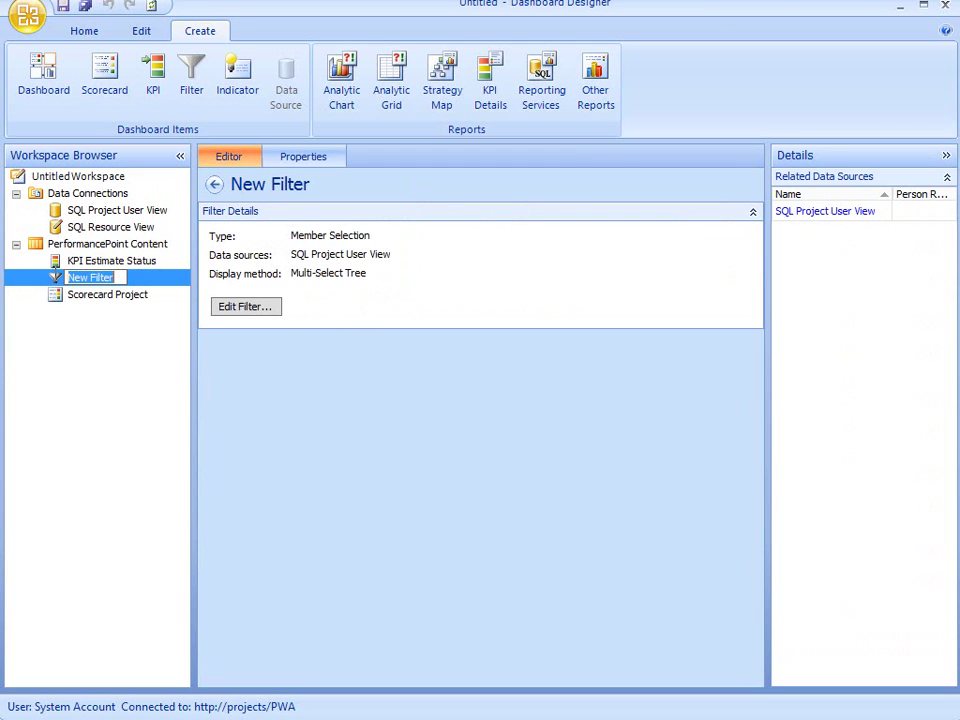
left_click(297, 158)
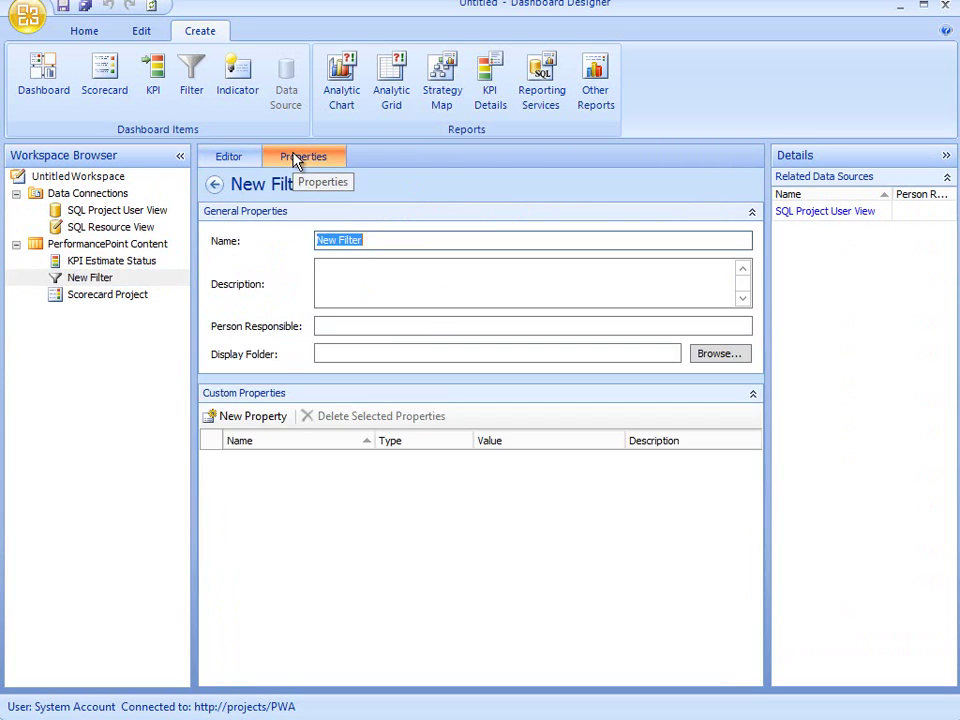
type("F")
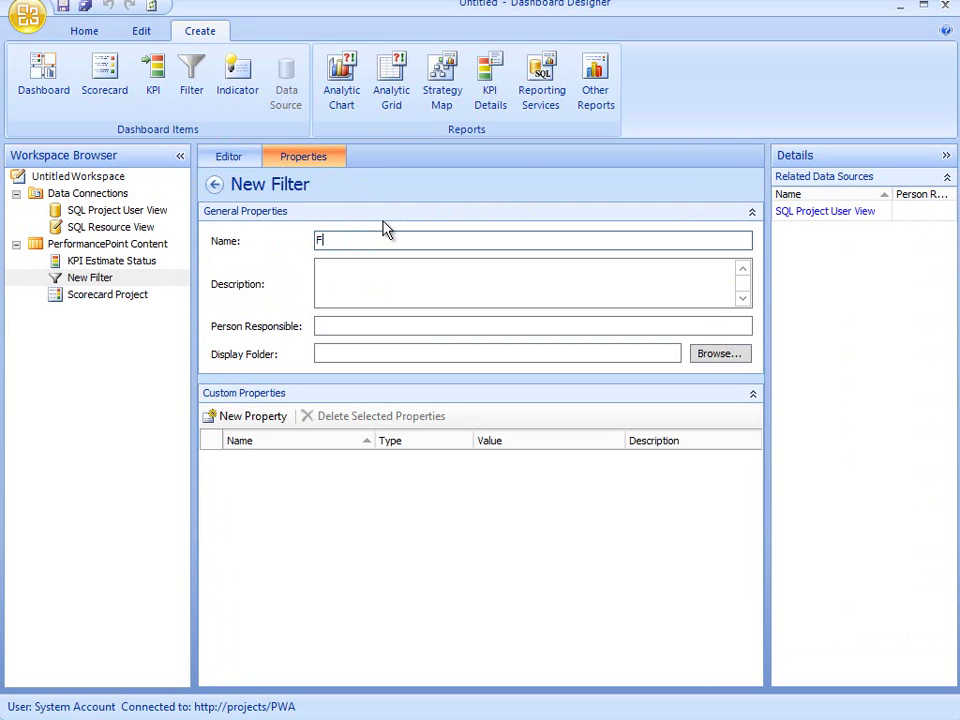
type("ilter for Project Type")
left_click(395, 263)
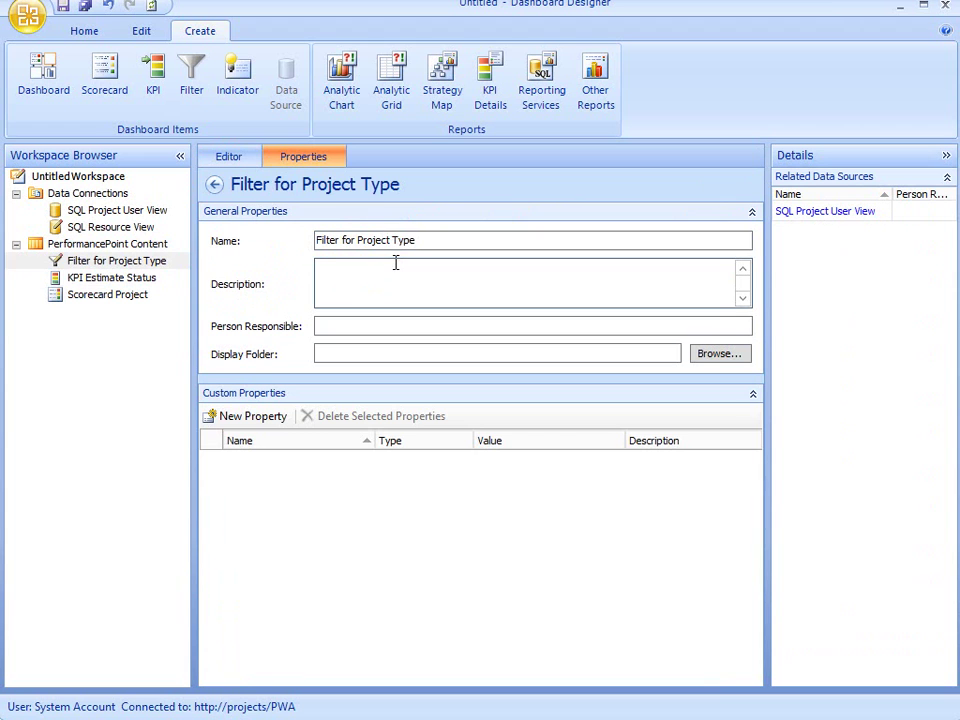
type("Mul")
type("ti select")
left_click(63, 7)
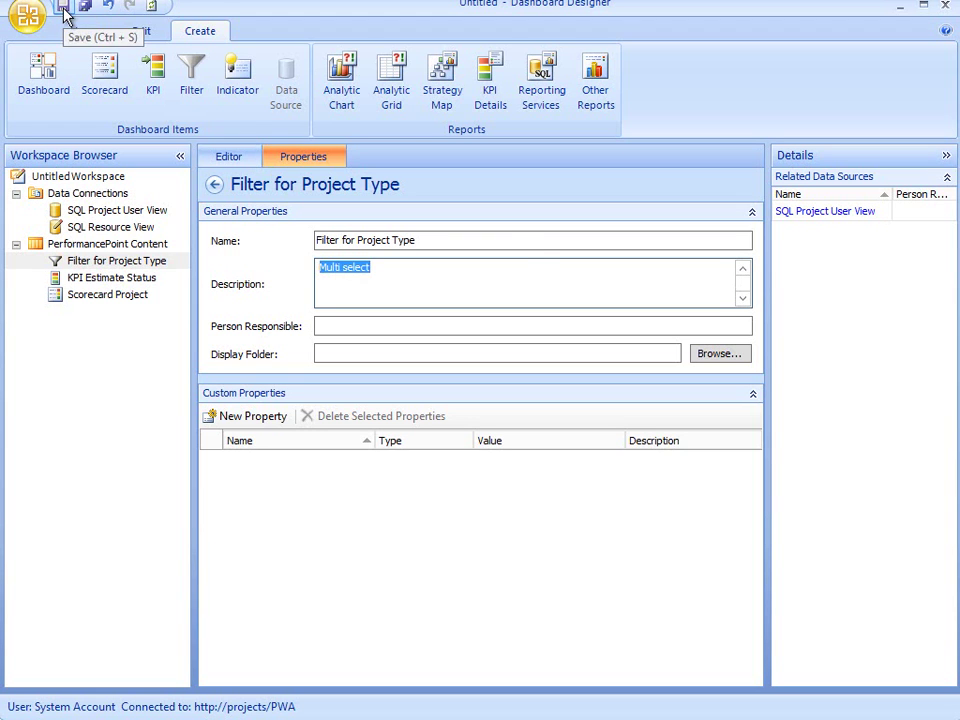